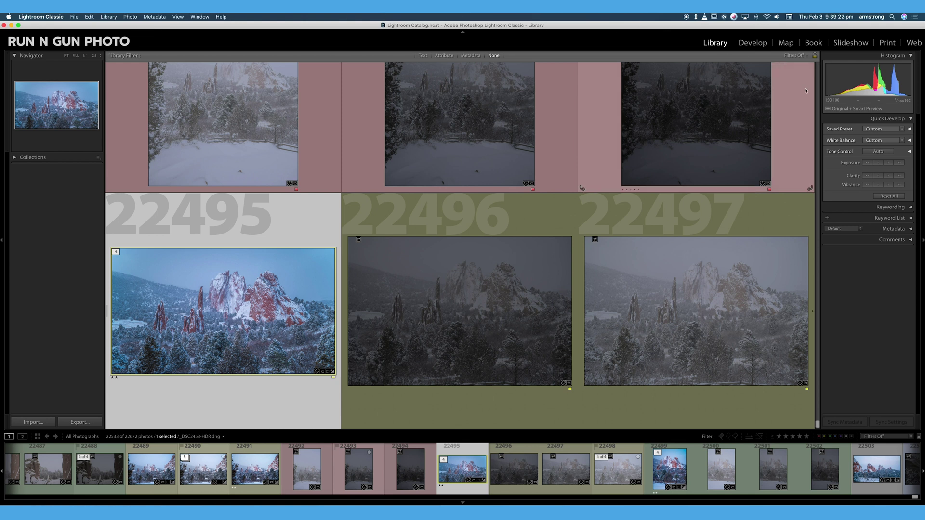
Inspect _DSC2453-HDR.dng's file details on disk, then keep its smart preview at the discard prompt
{"action": "mouse_move", "coordinate": [855, 112]}
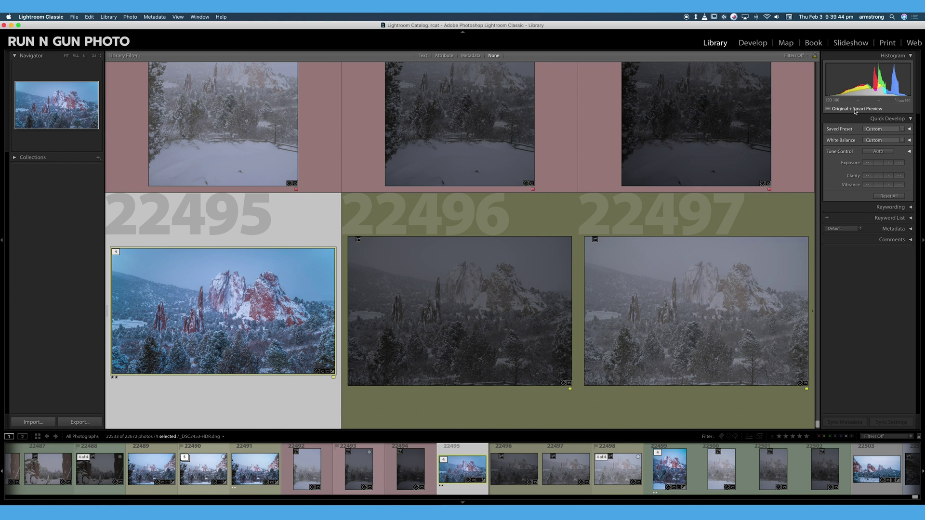
{"action": "right_click", "coordinate": [465, 470]}
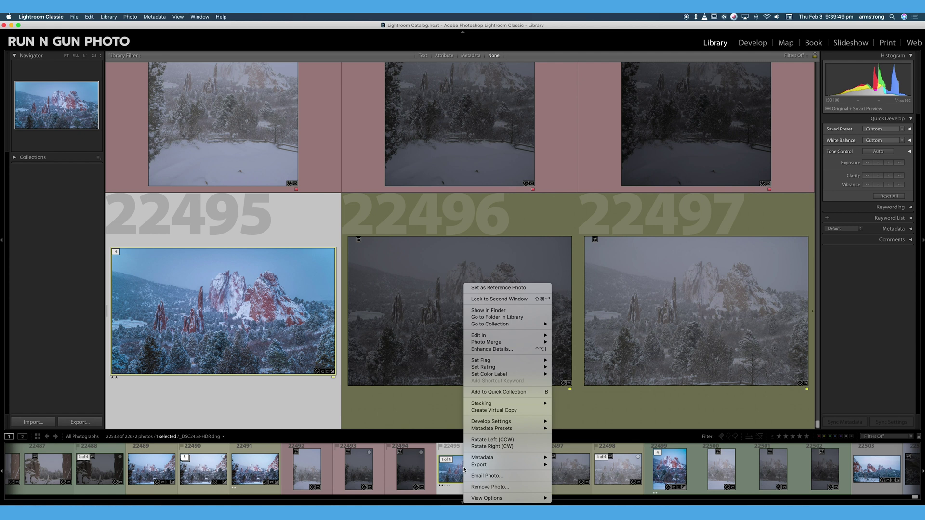
{"action": "left_click", "coordinate": [502, 312]}
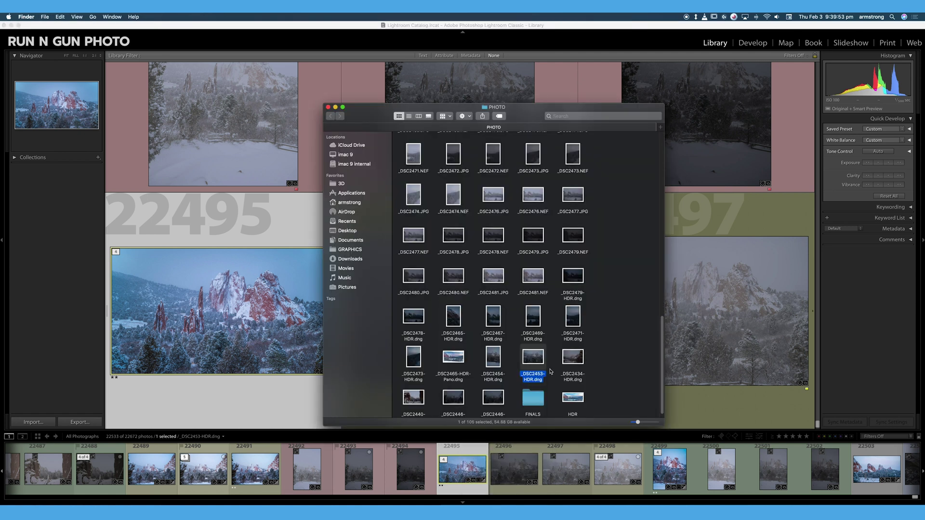
{"action": "key", "text": "super+i"}
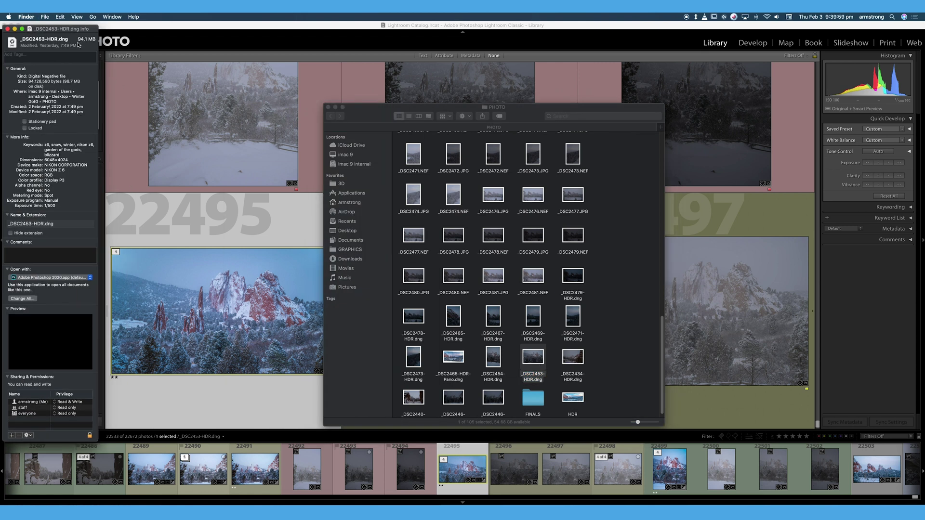
{"action": "left_click", "coordinate": [6, 30]}
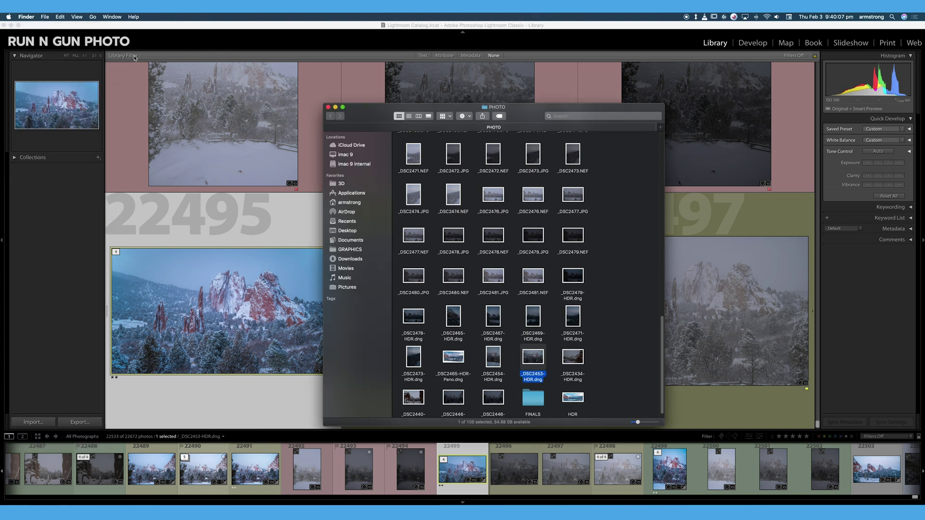
{"action": "left_click", "coordinate": [329, 108]}
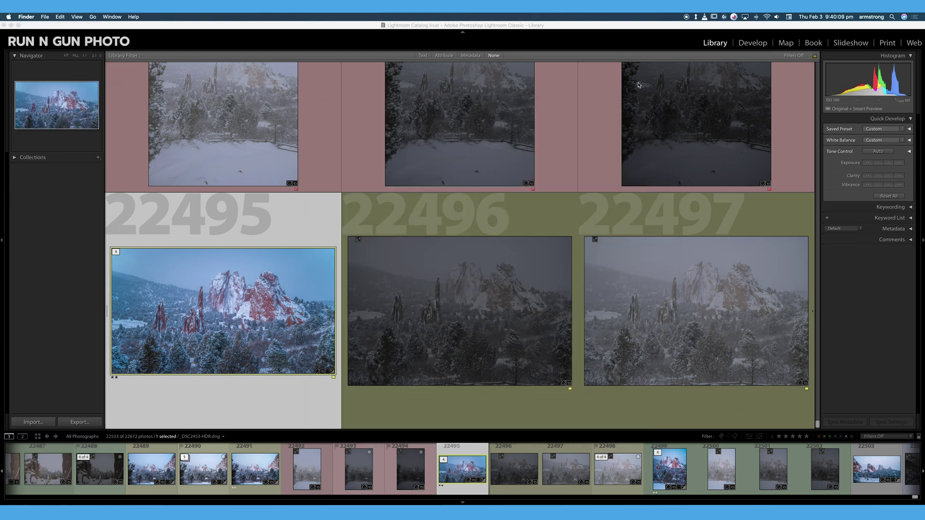
{"action": "left_click", "coordinate": [859, 110]}
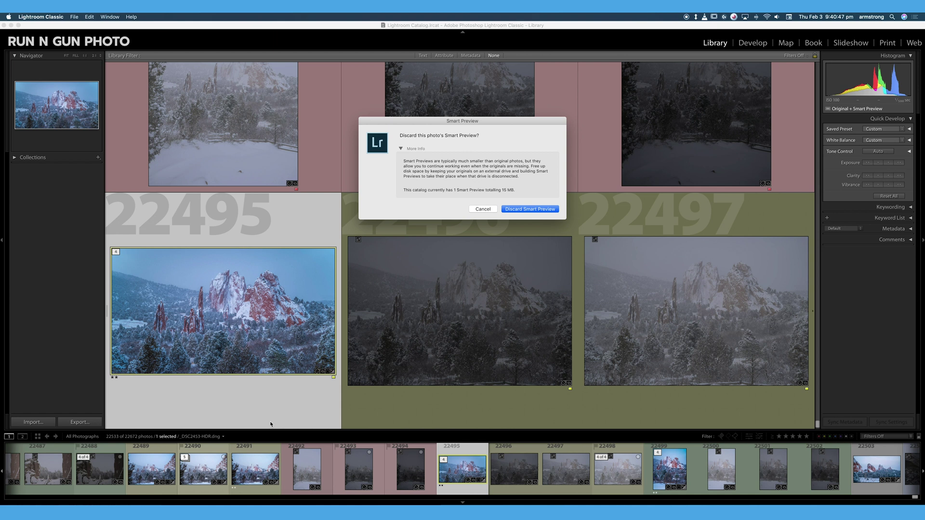
{"action": "left_click", "coordinate": [483, 209]}
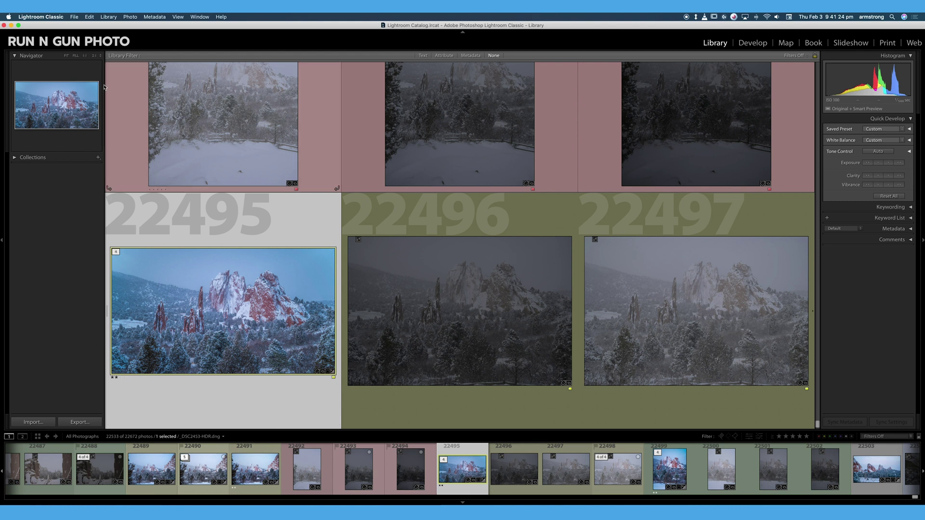
Start an import with Smart Preview.psd selected and Build Smart Previews ticked
{"action": "left_click", "coordinate": [73, 17]}
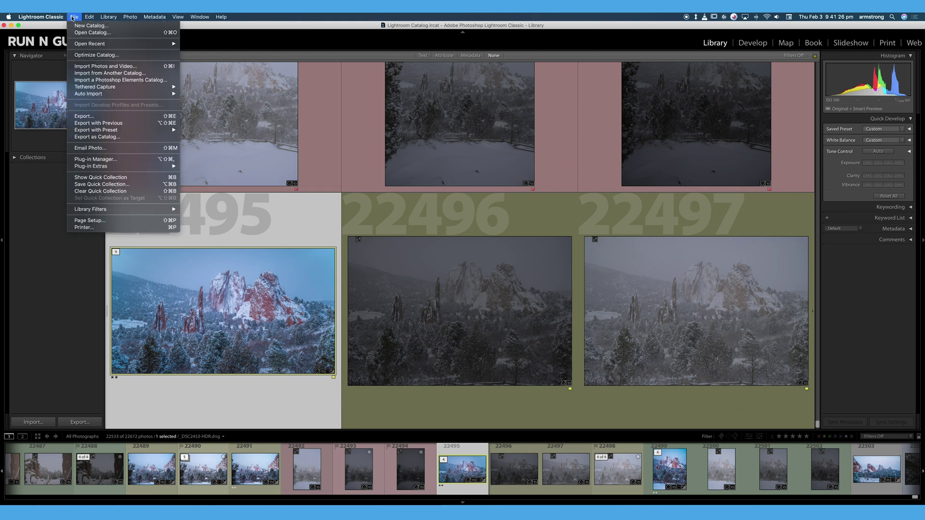
{"action": "left_click", "coordinate": [90, 67]}
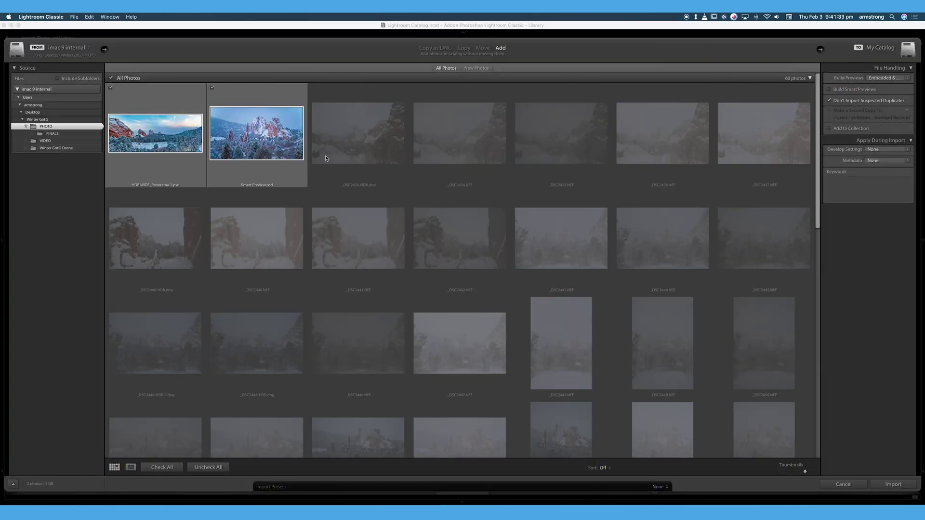
{"action": "left_click", "coordinate": [272, 136]}
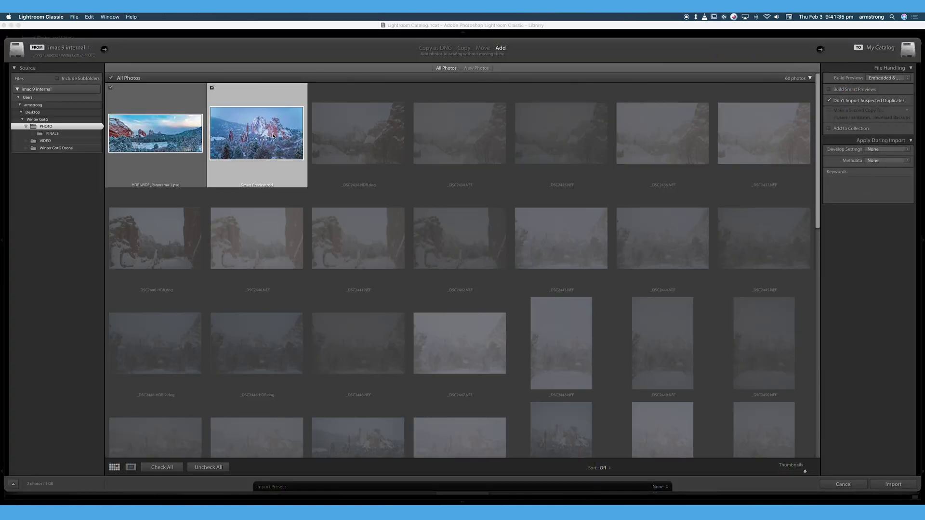
{"action": "left_click", "coordinate": [871, 93]}
{"action": "left_click", "coordinate": [890, 78]}
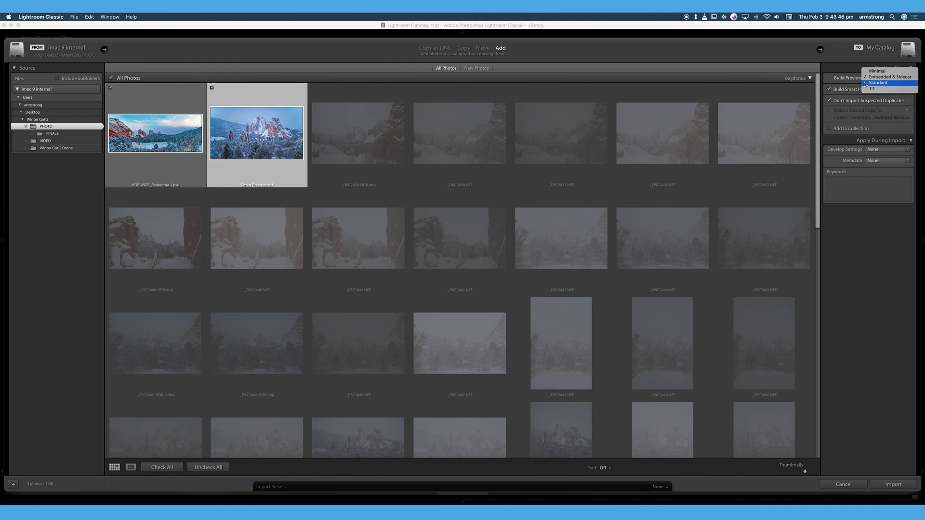
{"action": "left_click", "coordinate": [864, 272]}
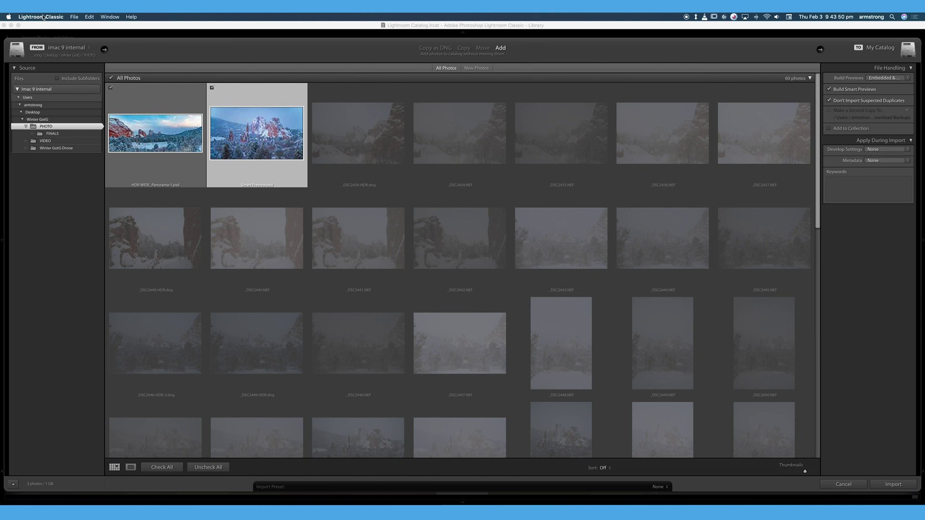
{"action": "left_click", "coordinate": [42, 17]}
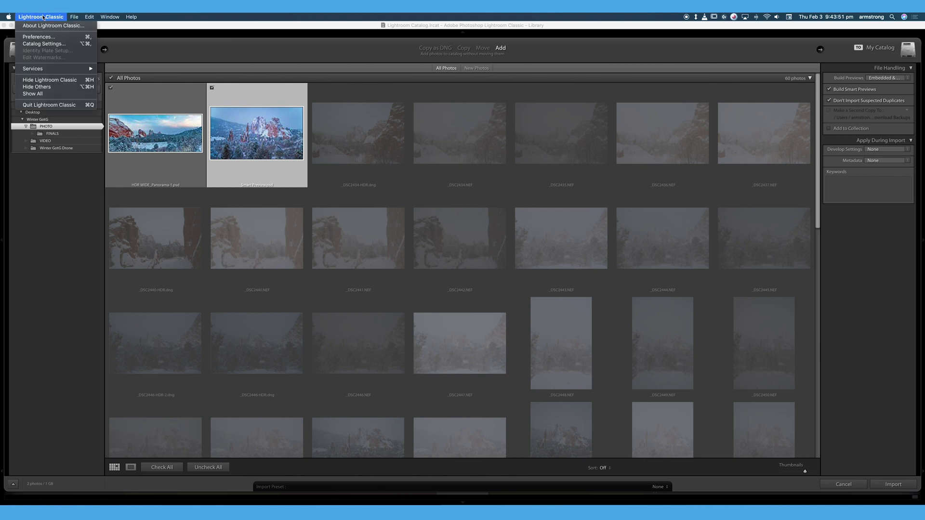
{"action": "left_click", "coordinate": [48, 44]}
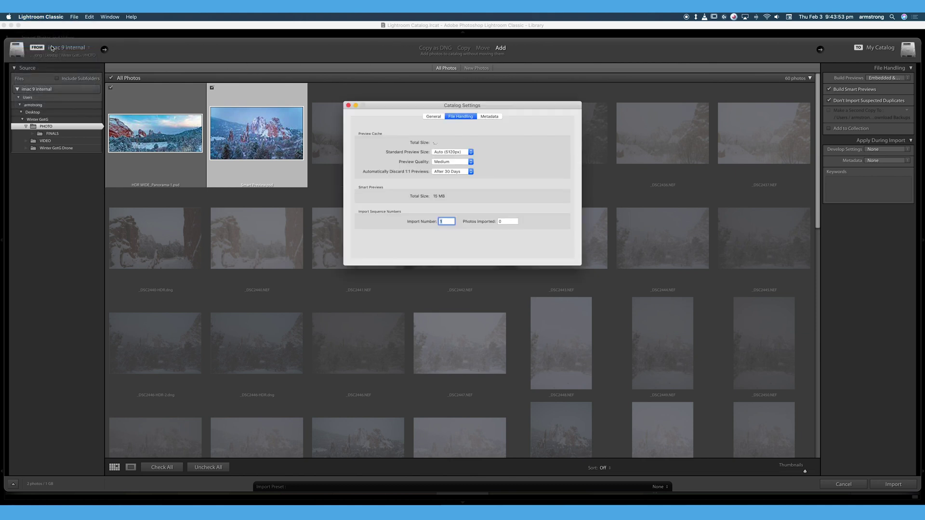
{"action": "left_click", "coordinate": [464, 119]}
{"action": "left_click", "coordinate": [440, 173]}
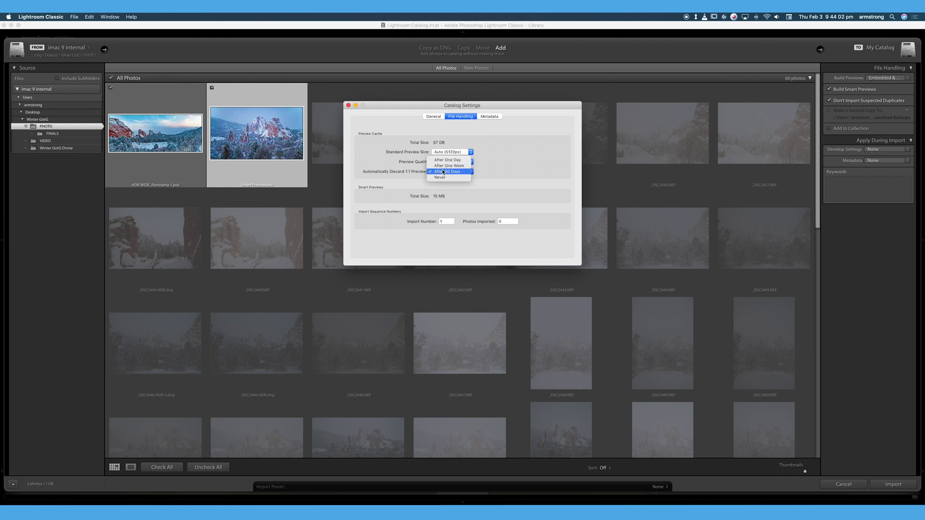
{"action": "left_click", "coordinate": [500, 171]}
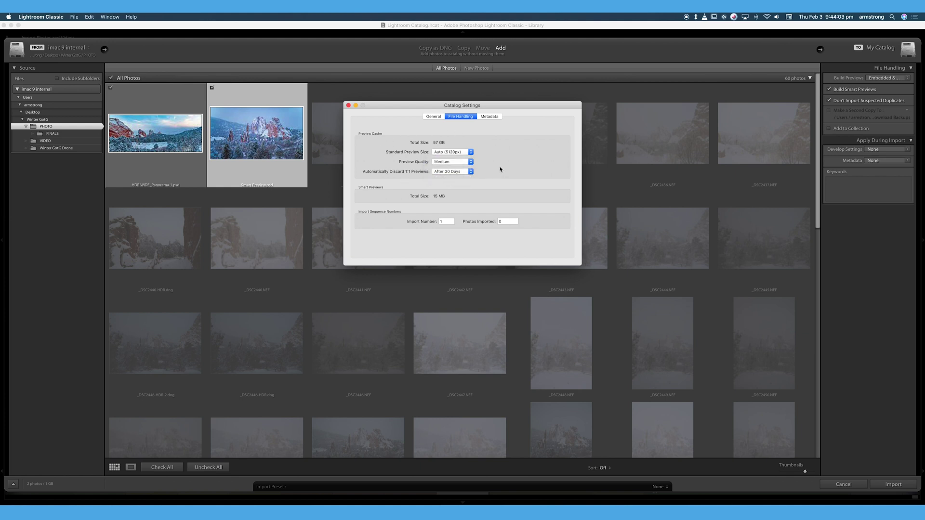
{"action": "left_click", "coordinate": [437, 162]}
{"action": "left_click", "coordinate": [492, 200]}
{"action": "left_click", "coordinate": [440, 152]}
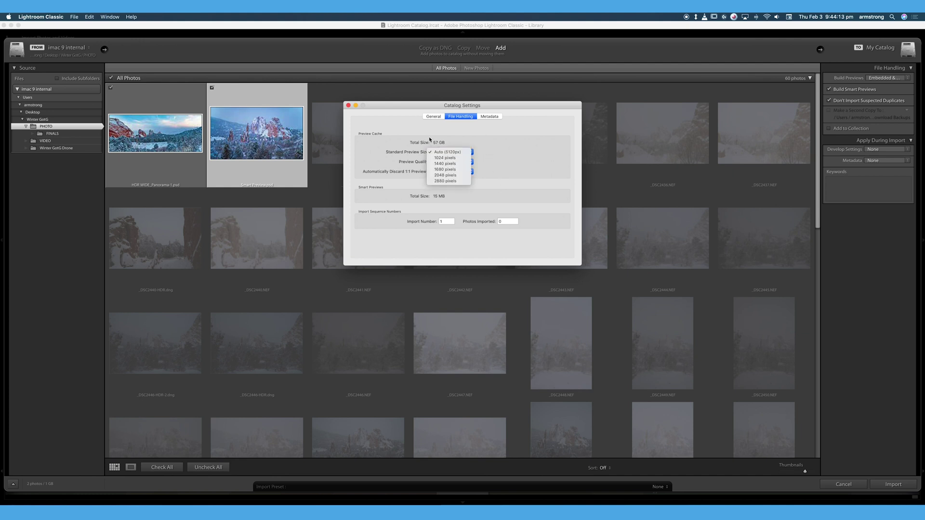
{"action": "left_click", "coordinate": [526, 155]}
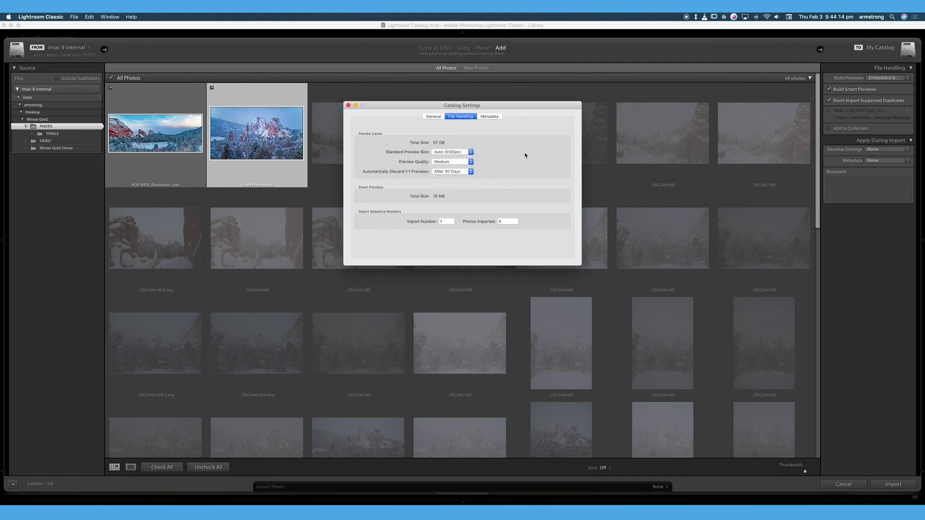
{"action": "left_click", "coordinate": [348, 105]}
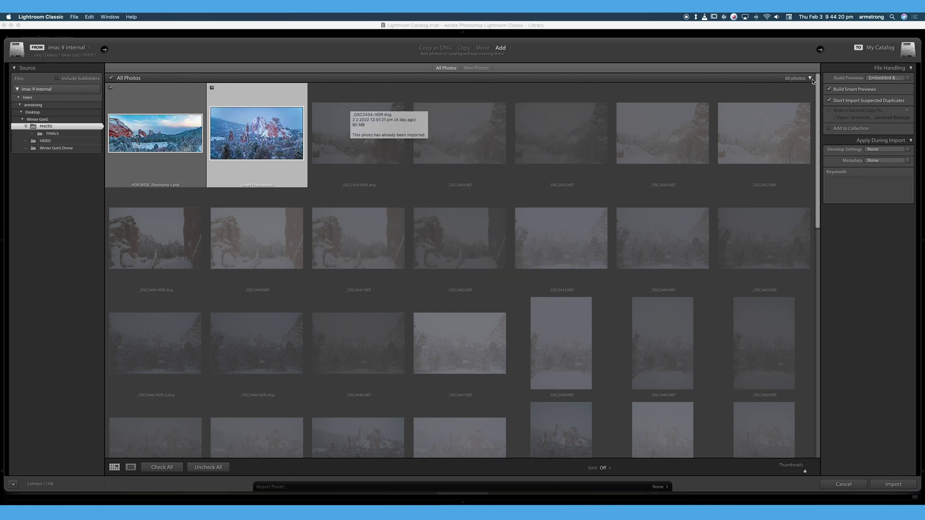
Set Build Previews to Standard and import the two selected photos
{"action": "left_click", "coordinate": [881, 78]}
{"action": "left_click", "coordinate": [880, 83]}
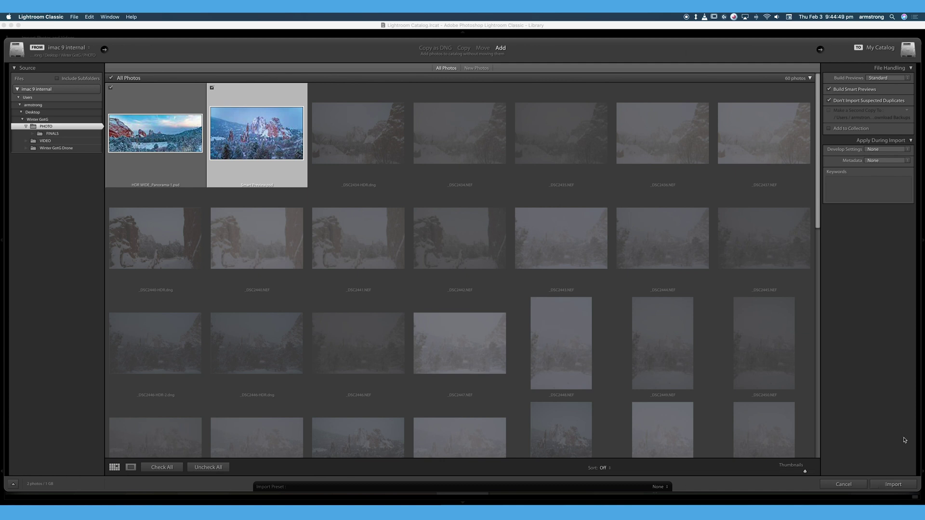
{"action": "left_click", "coordinate": [893, 486]}
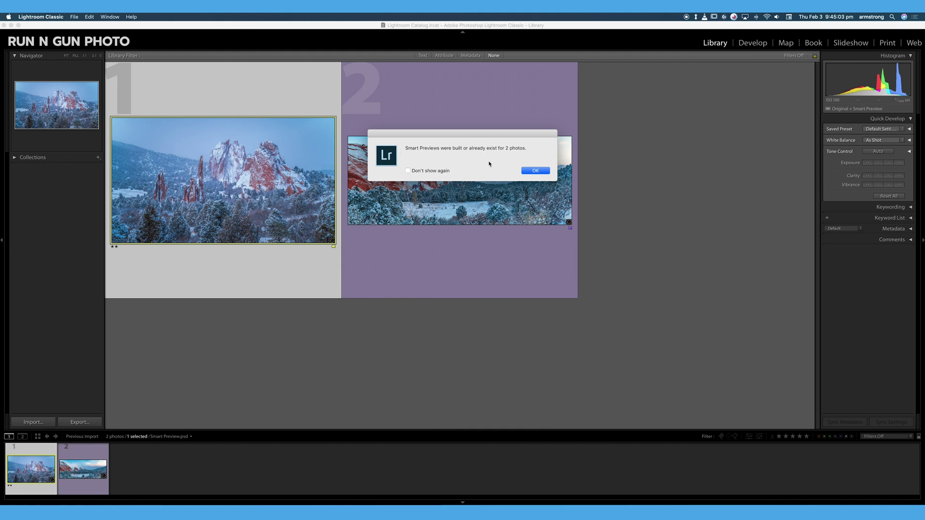
Dismiss the Smart Previews built confirmation and select photo 2, the panorama, to check its status
{"action": "left_click", "coordinate": [540, 170]}
{"action": "left_click", "coordinate": [539, 172]}
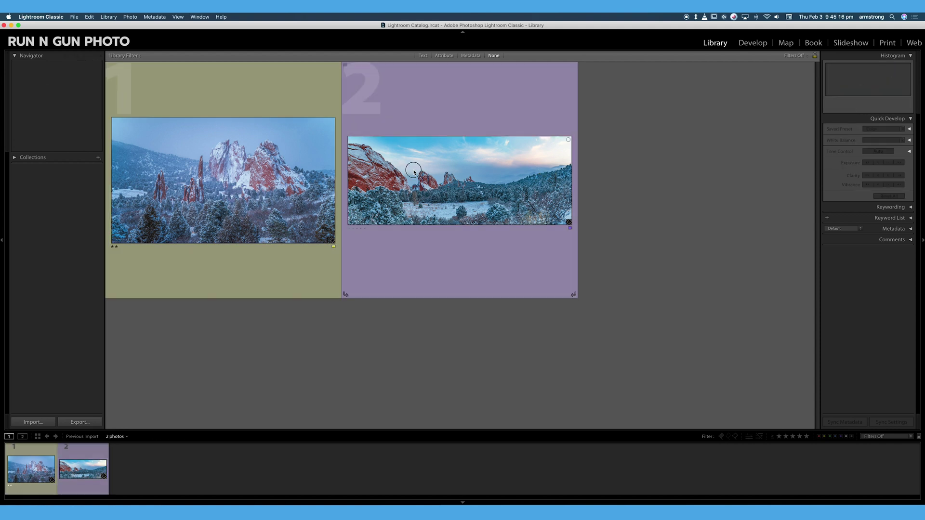
{"action": "left_click", "coordinate": [414, 172]}
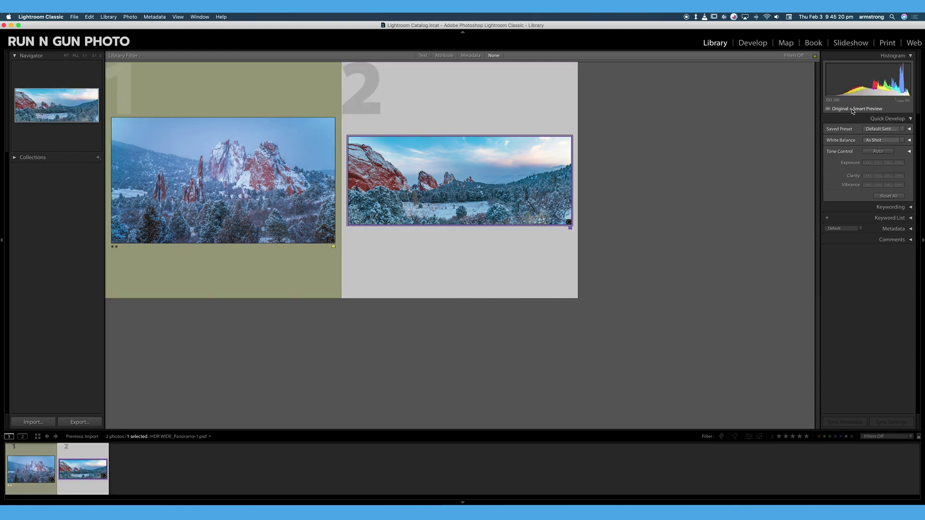
{"action": "mouse_move", "coordinate": [839, 114]}
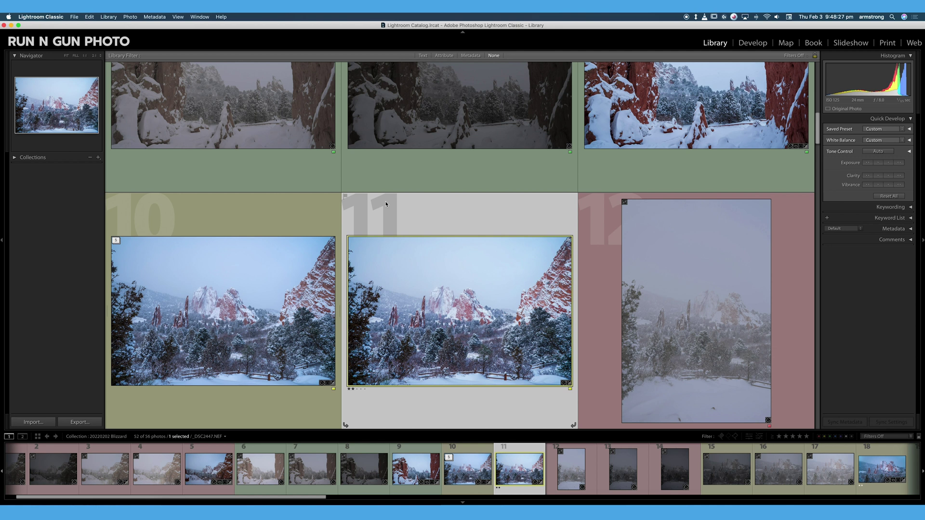
Build a smart preview for only the selected photo, _DSC2447.NEF, via Library > Previews
{"action": "left_click", "coordinate": [115, 16]}
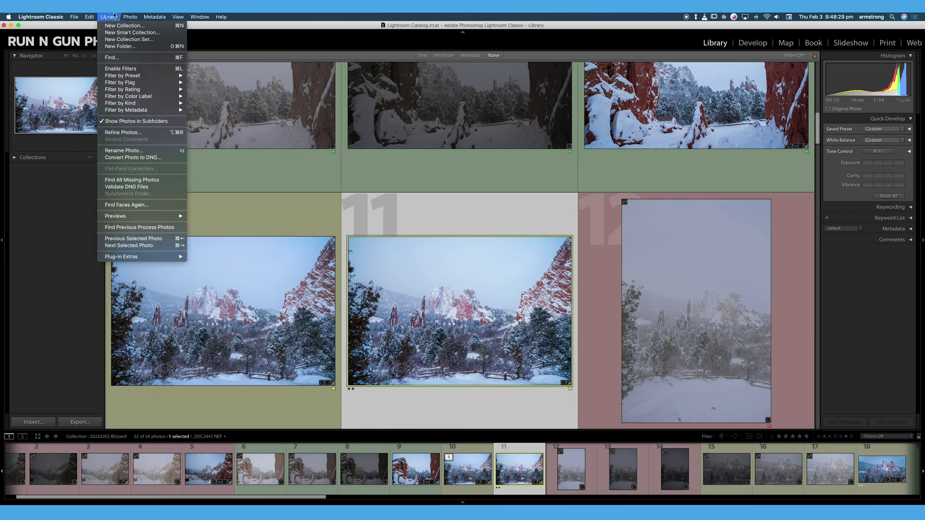
{"action": "mouse_move", "coordinate": [144, 219]}
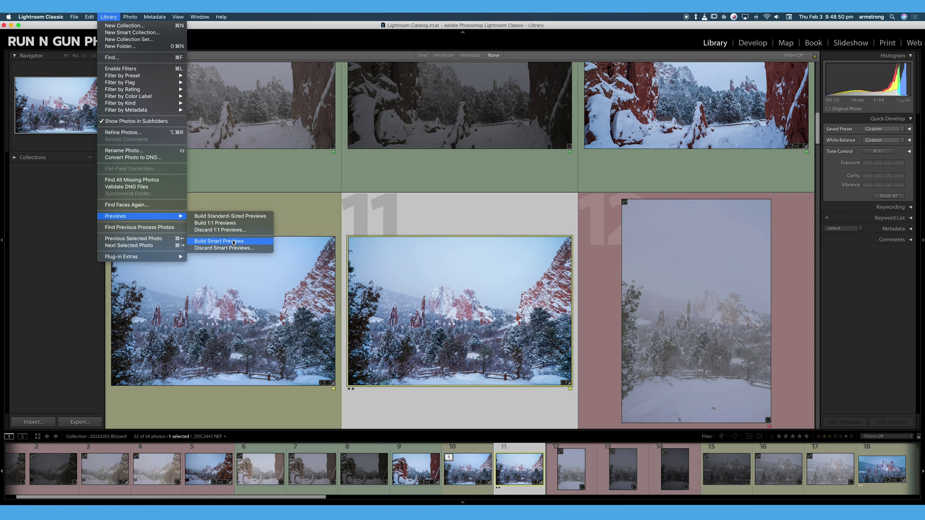
{"action": "left_click", "coordinate": [233, 241]}
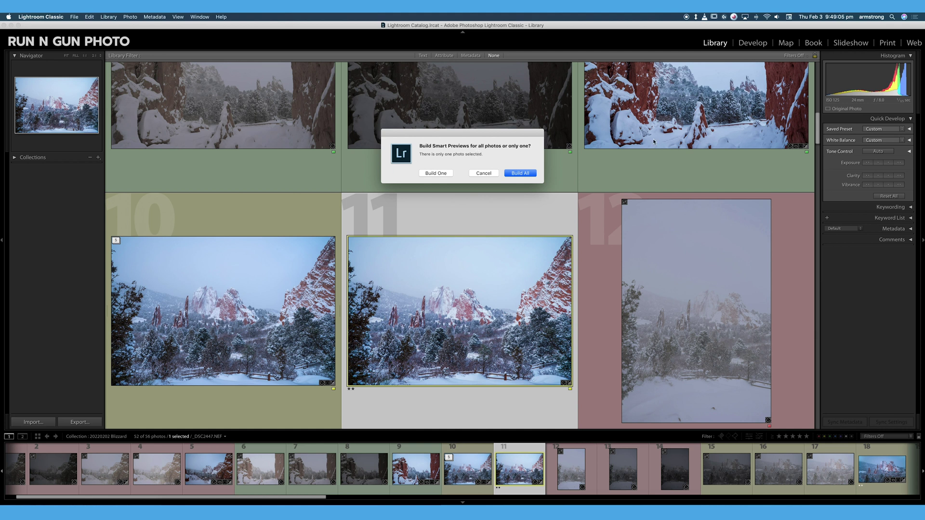
{"action": "left_click", "coordinate": [436, 173]}
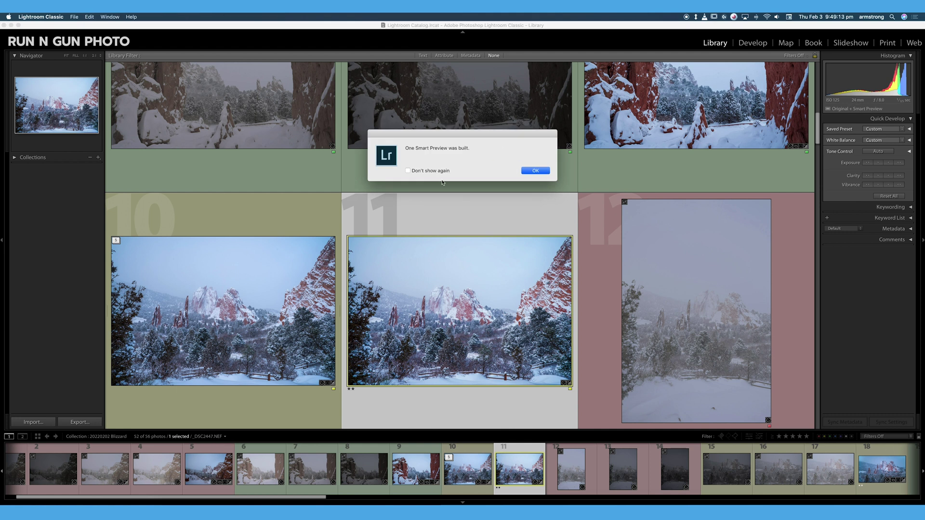
Acknowledge the built smart preview and open the Discard Smart Preview prompt for this photo
{"action": "left_click", "coordinate": [536, 171]}
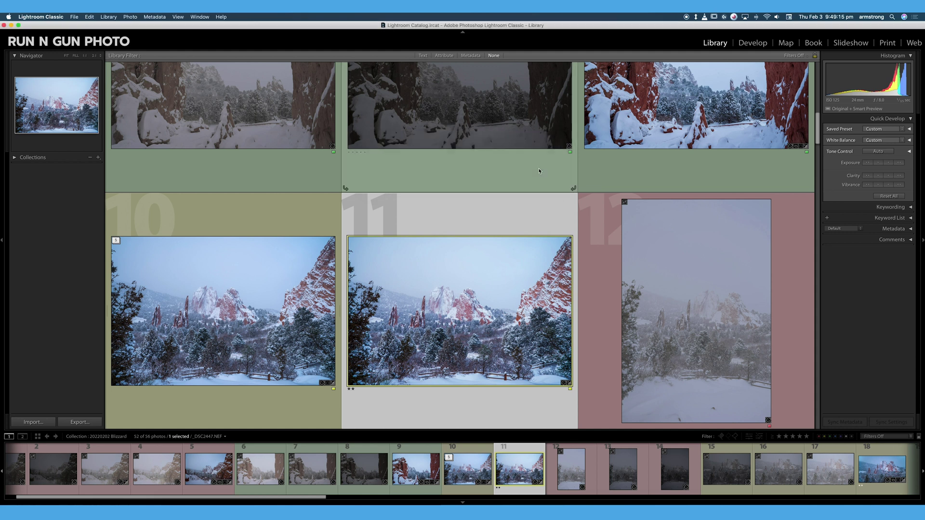
{"action": "left_click", "coordinate": [844, 110]}
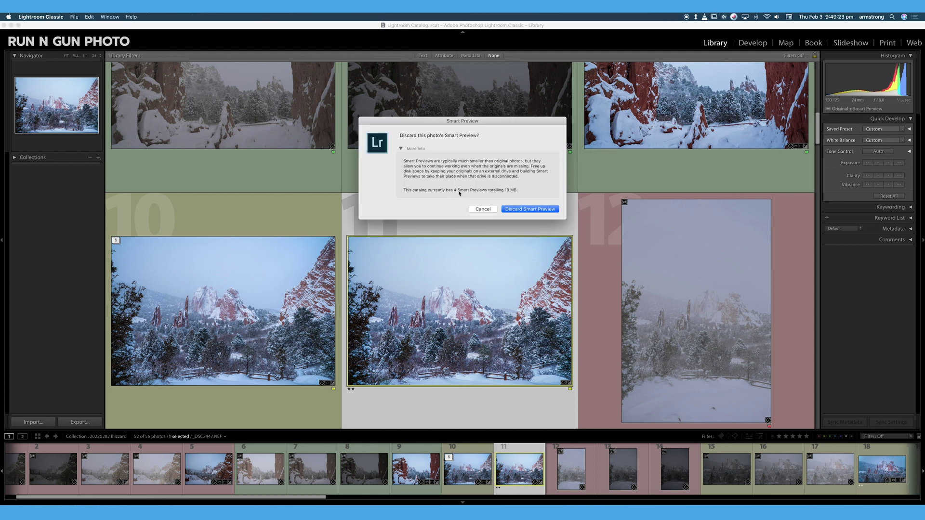